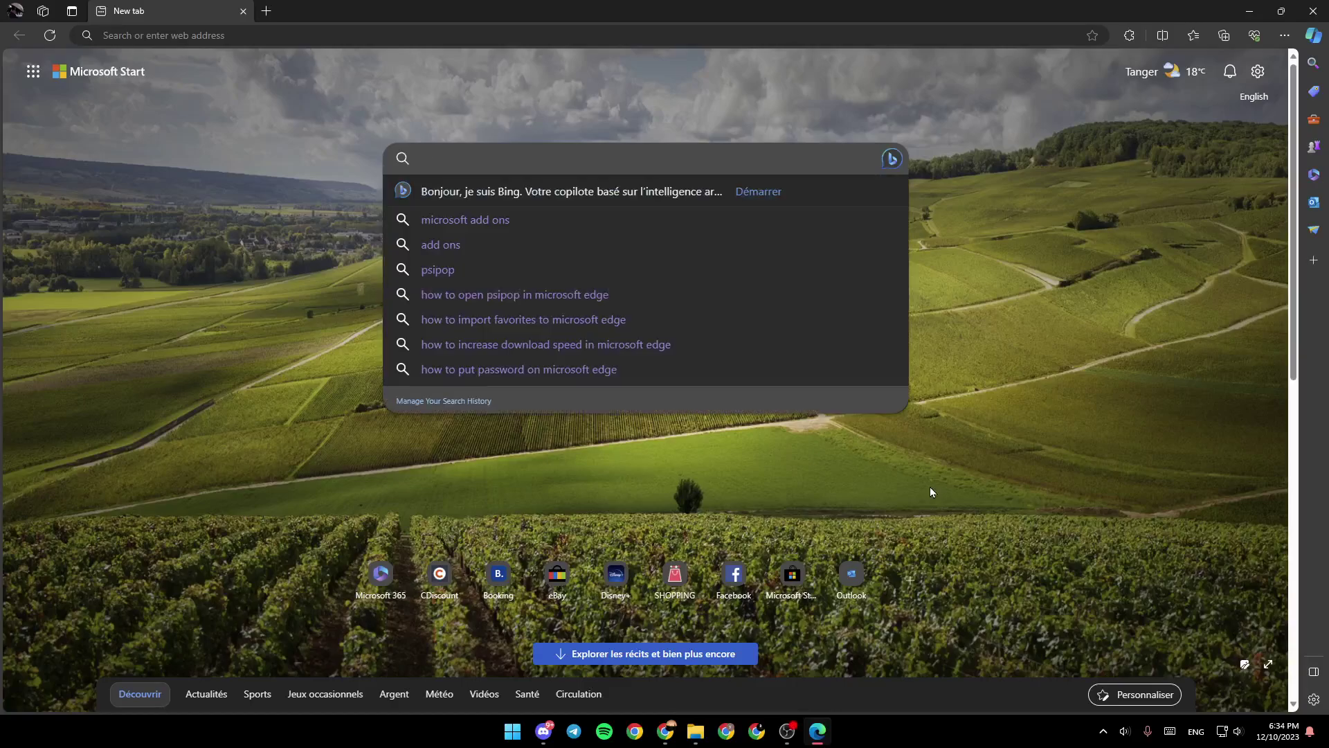
# Open Edge settings from the main menu and clear the stray settings search.
pyautogui.click(929, 488)
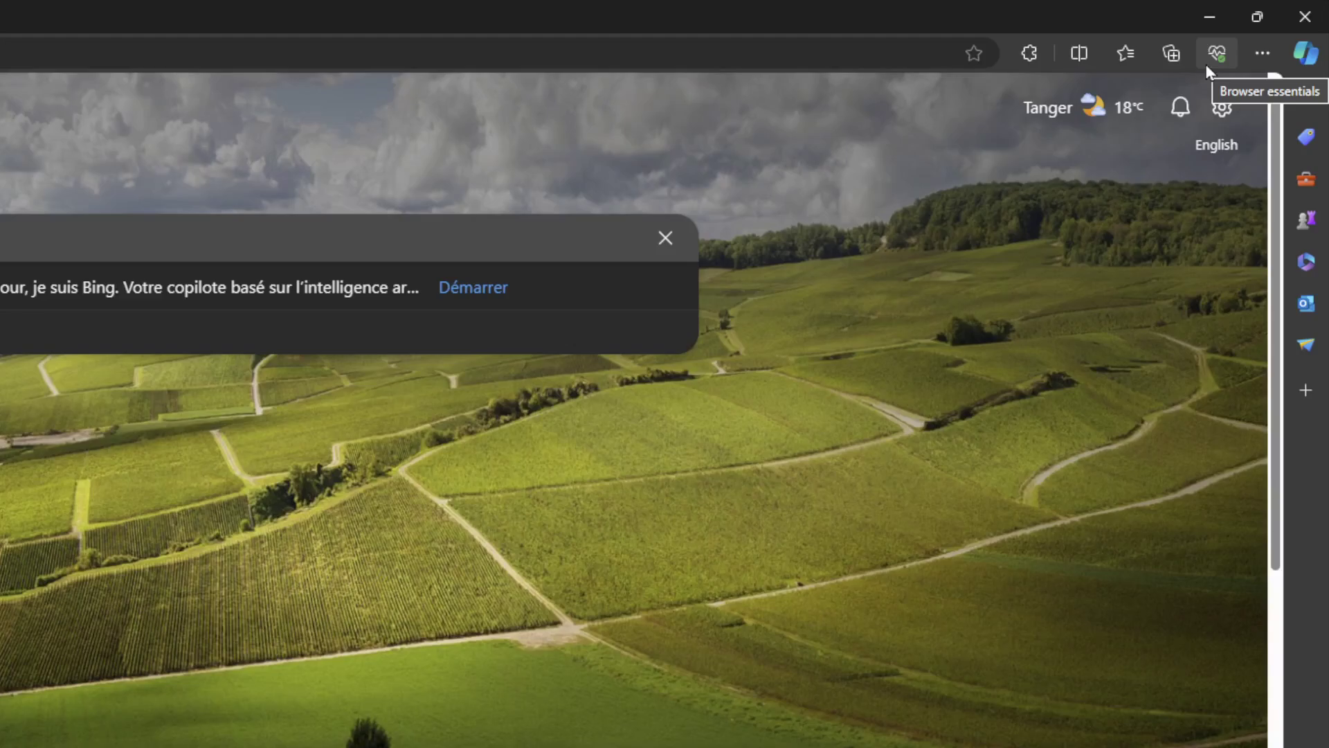
pyautogui.click(1262, 53)
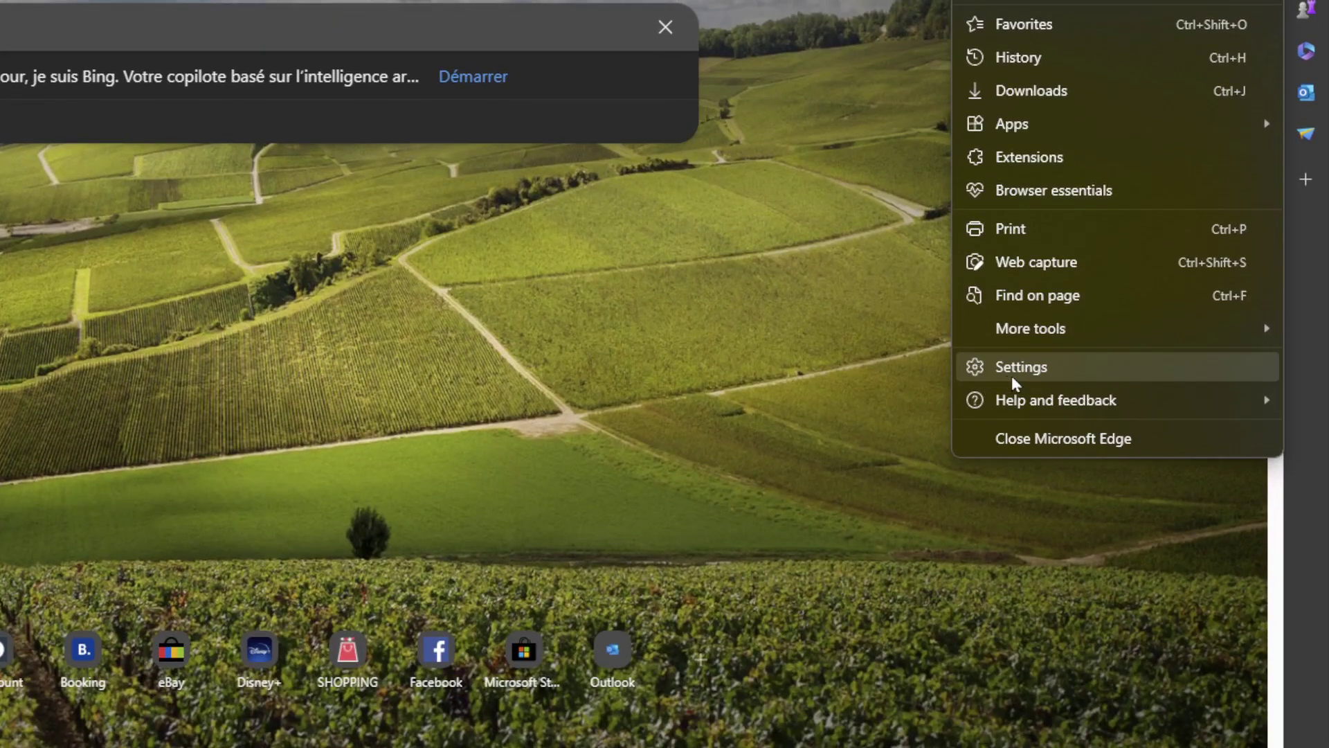
pyautogui.click(1023, 375)
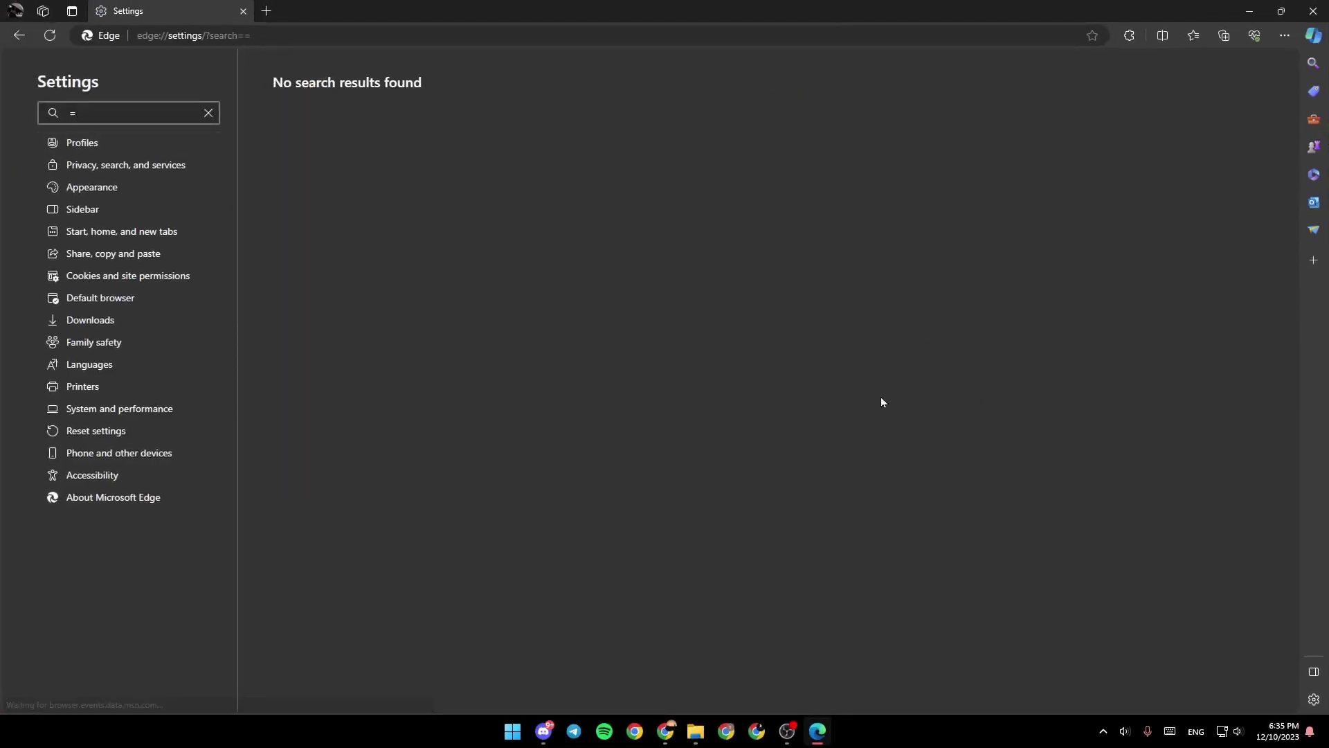
pyautogui.press('BackSpace')
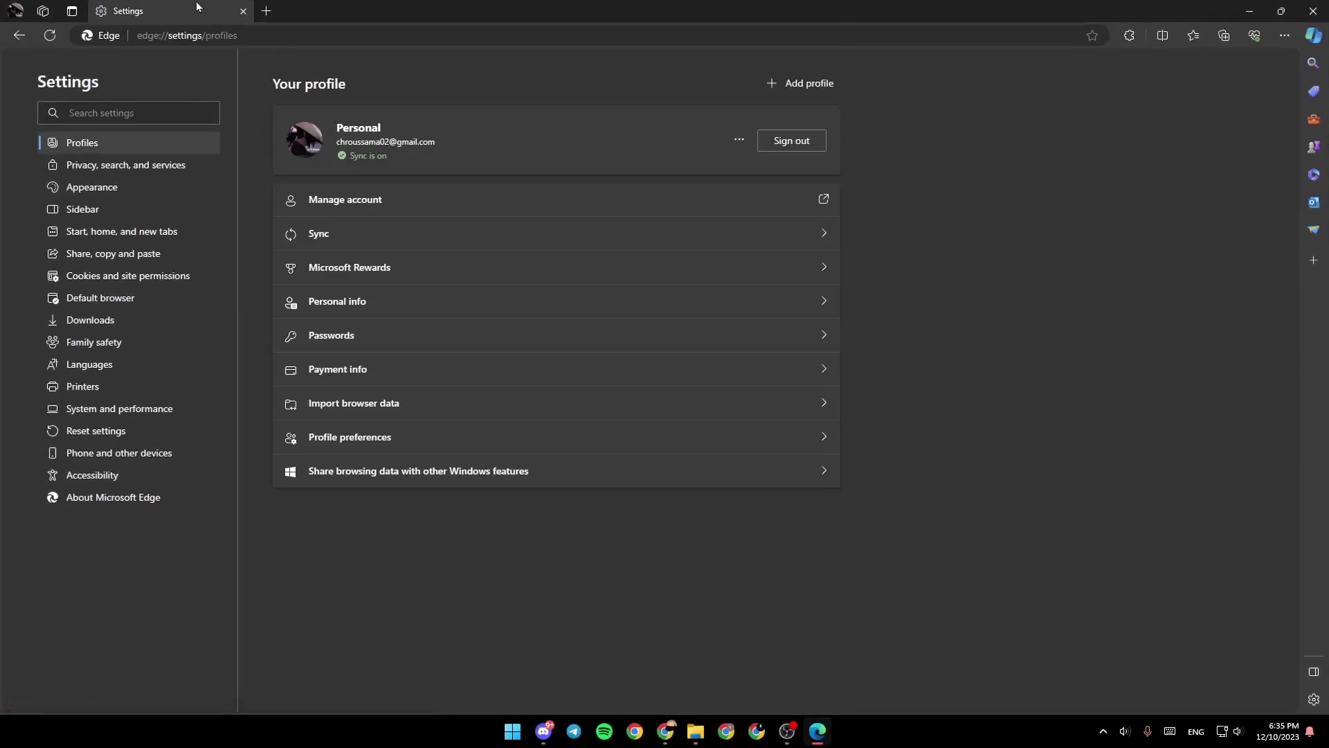
# Review installed extensions in the toolbar list and on the extensions management page.
pyautogui.click(267, 11)
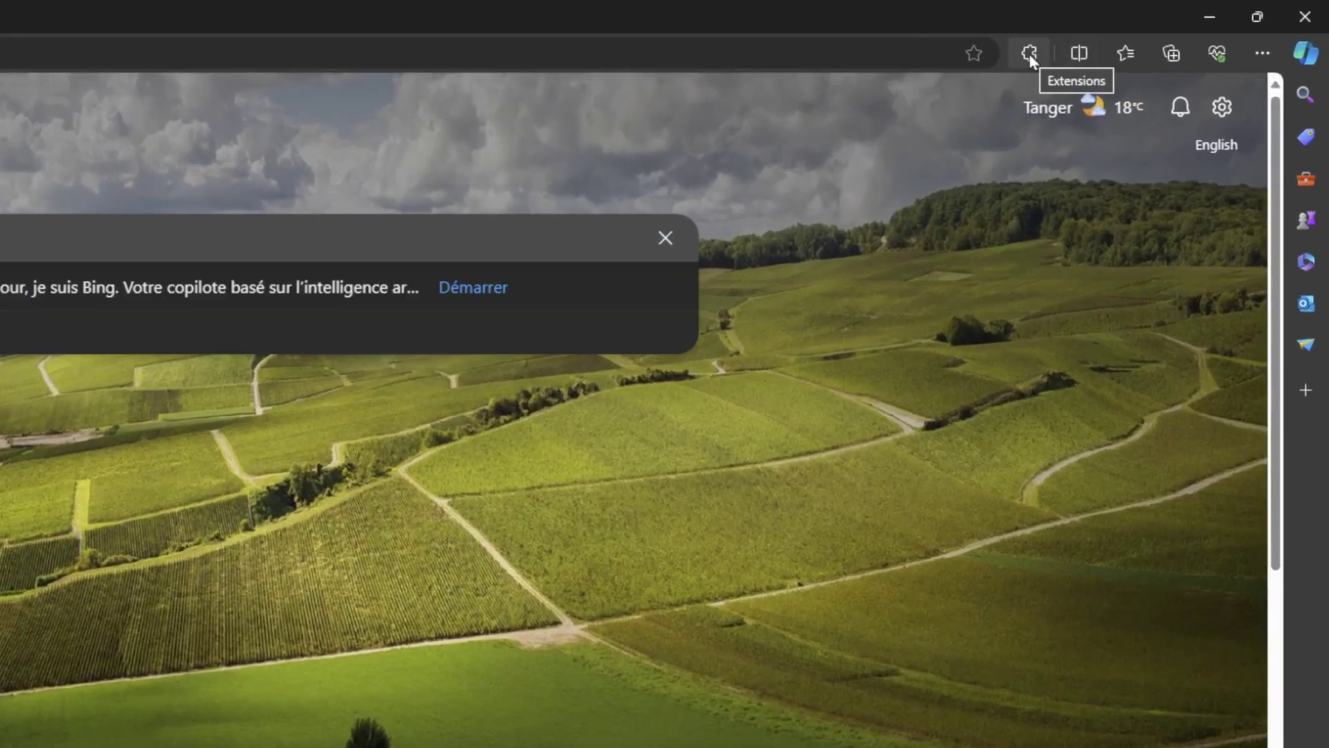
pyautogui.click(1031, 53)
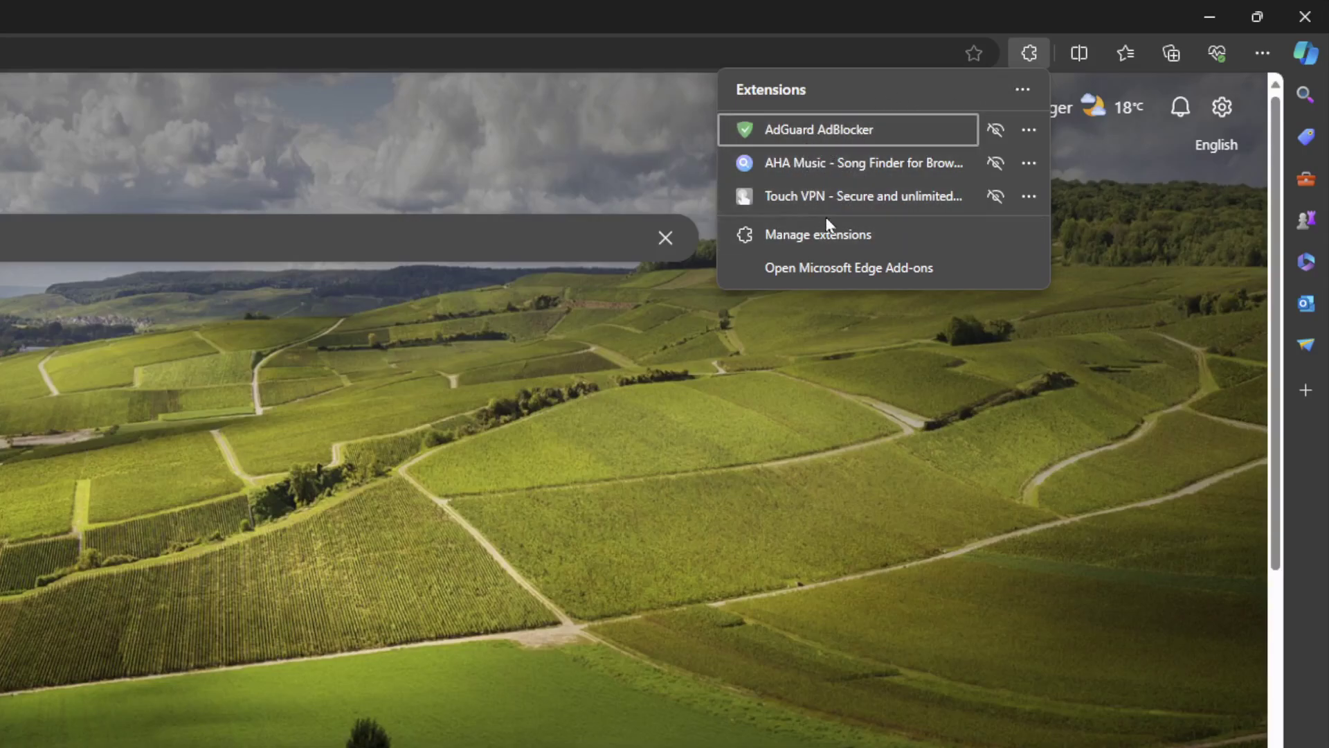
pyautogui.click(819, 234)
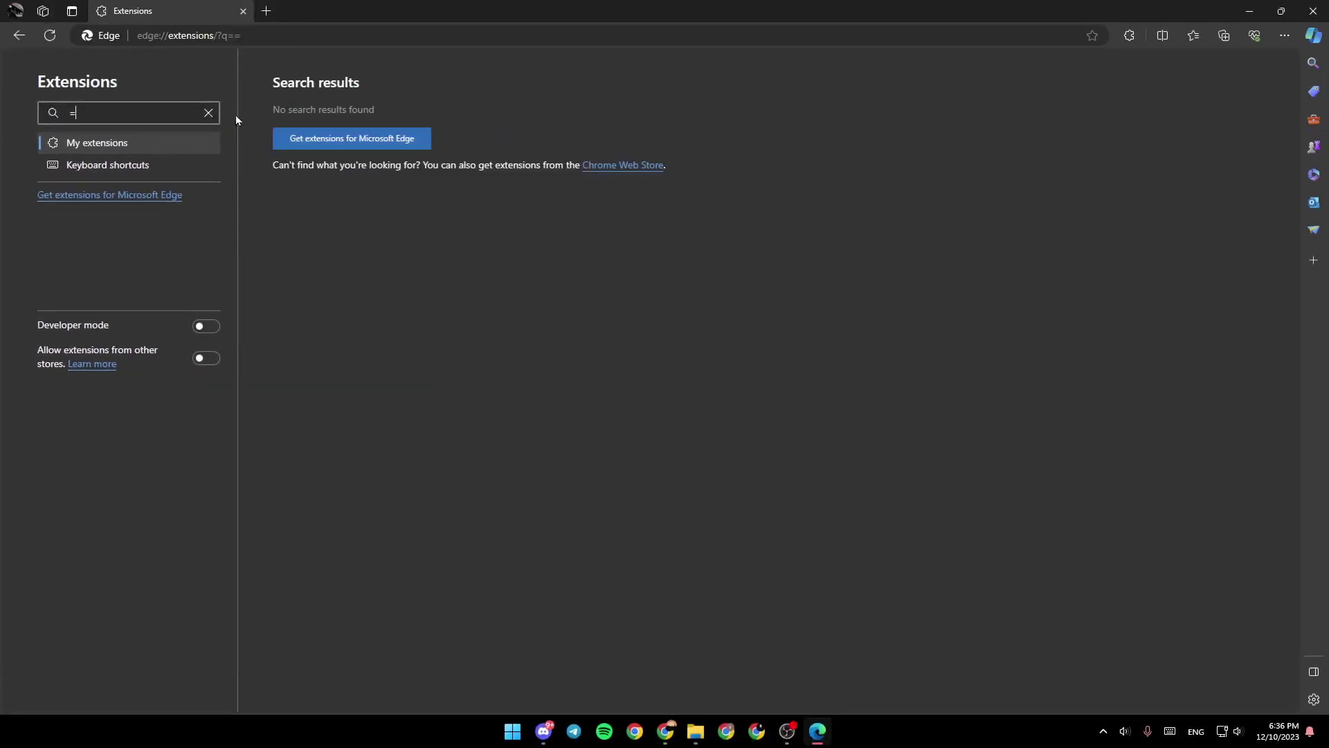
pyautogui.click(208, 112)
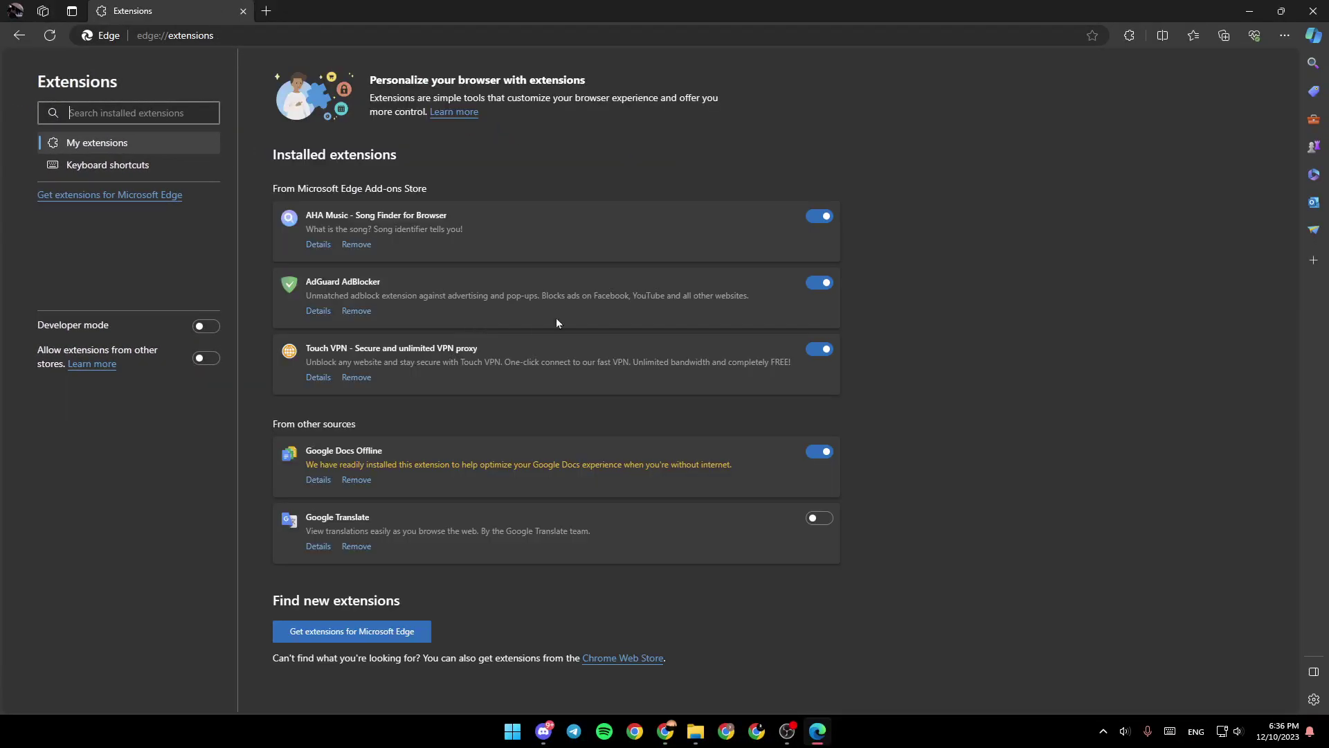
pyautogui.click(265, 11)
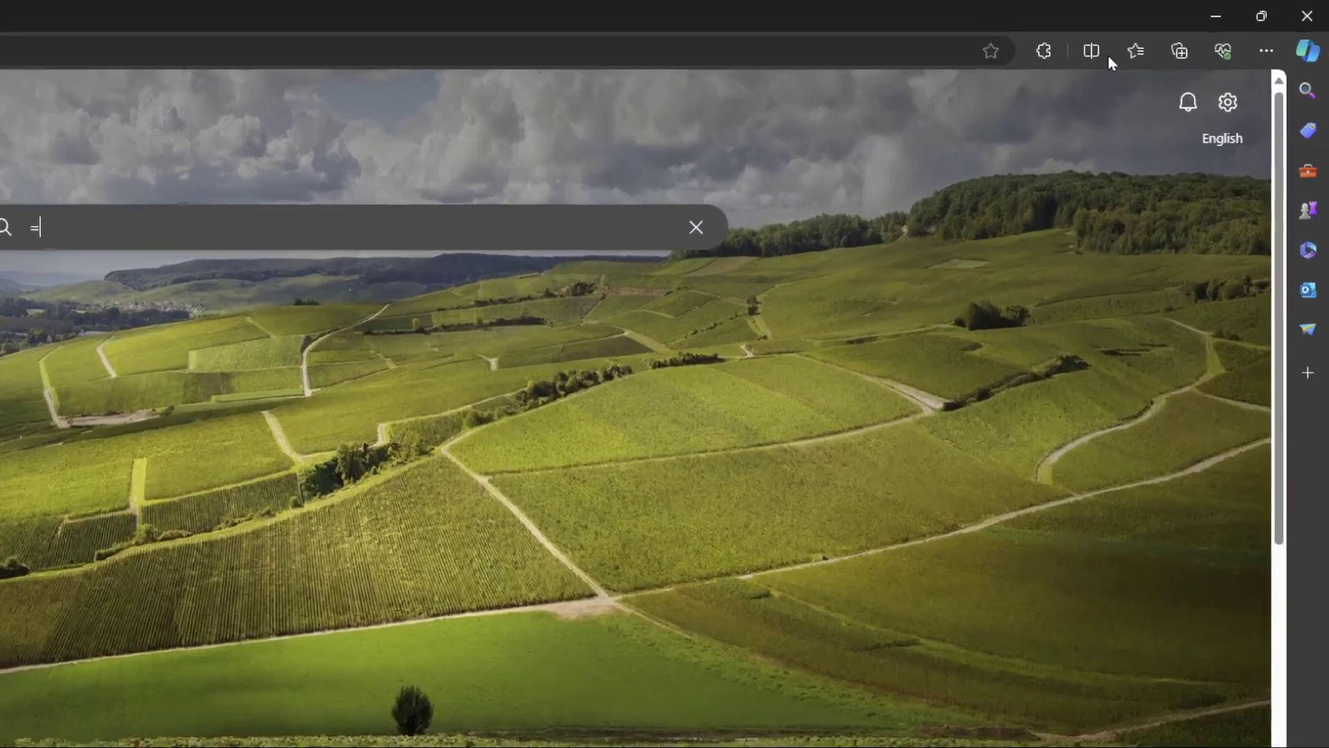
pyautogui.click(1044, 53)
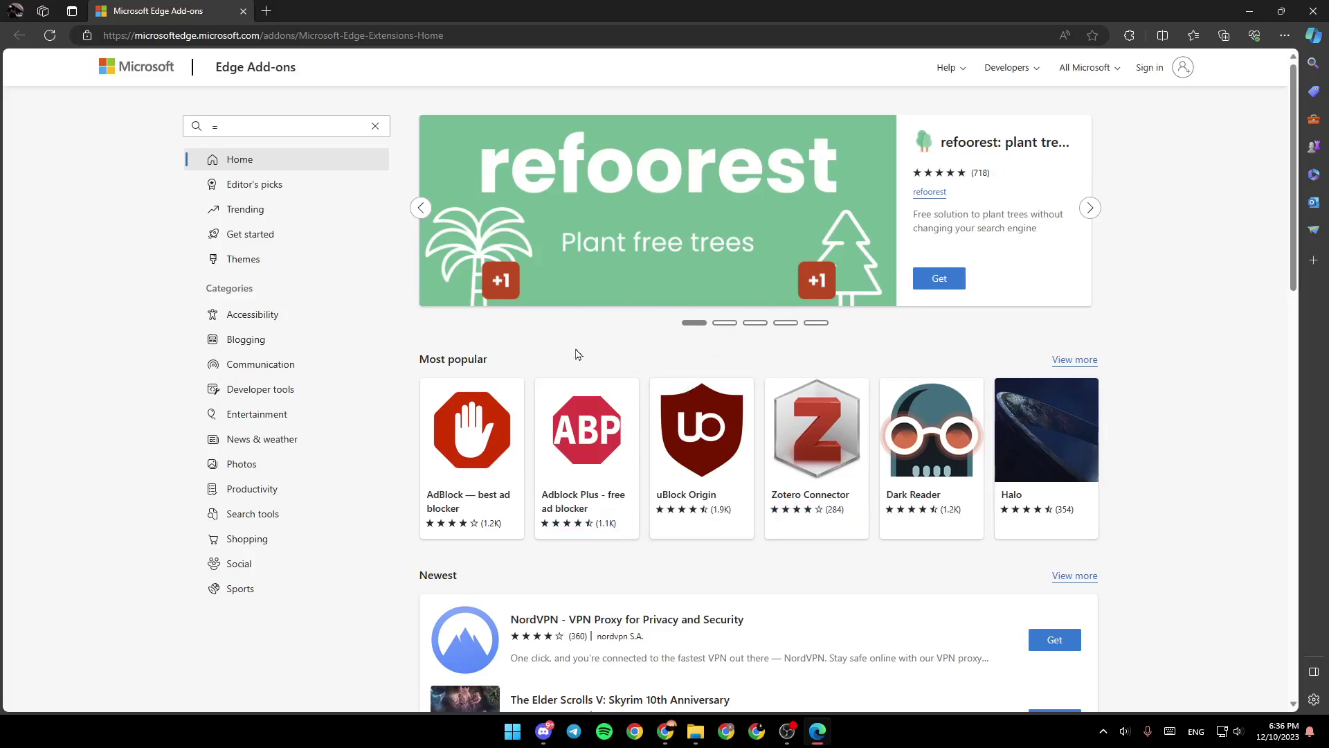
# Search Bing for 'microsoft add ons', open the Edge Add-ons result, and close the search tab.
pyautogui.click(266, 11)
pyautogui.click(561, 160)
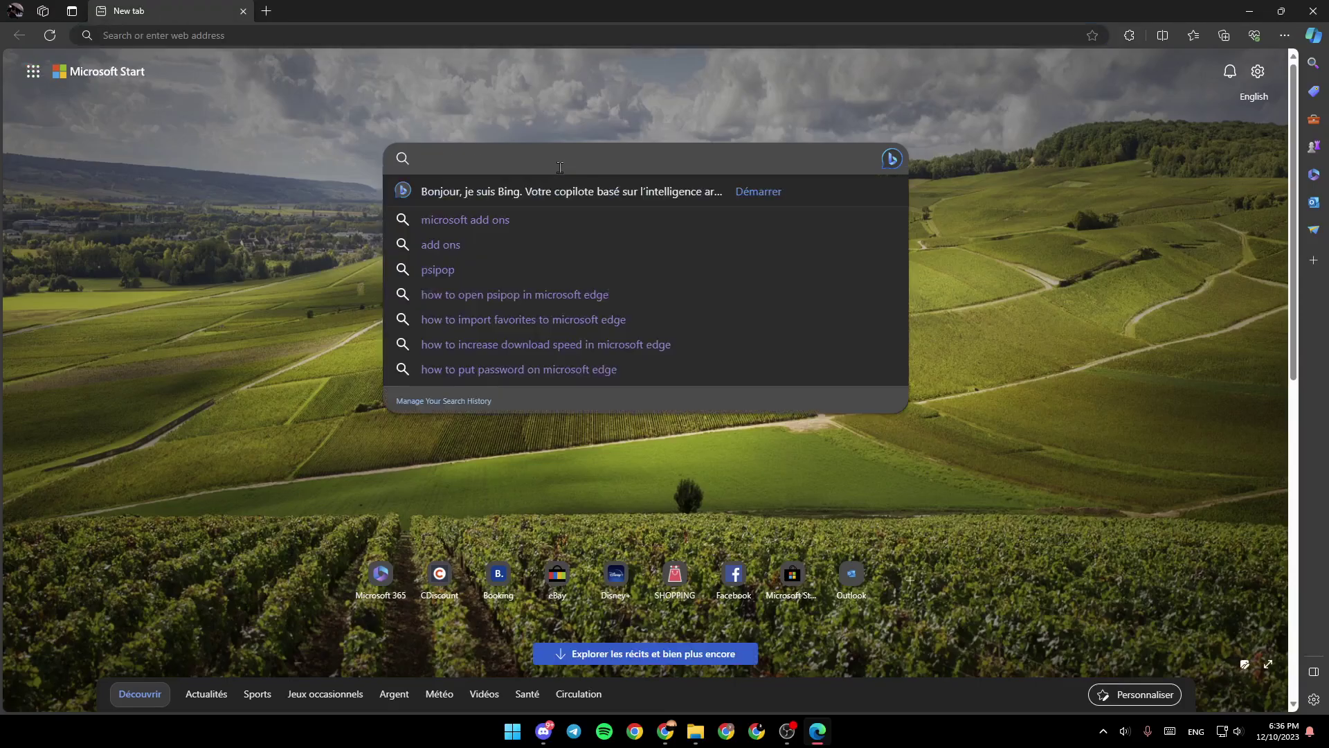
pyautogui.write('microsoft add ons')
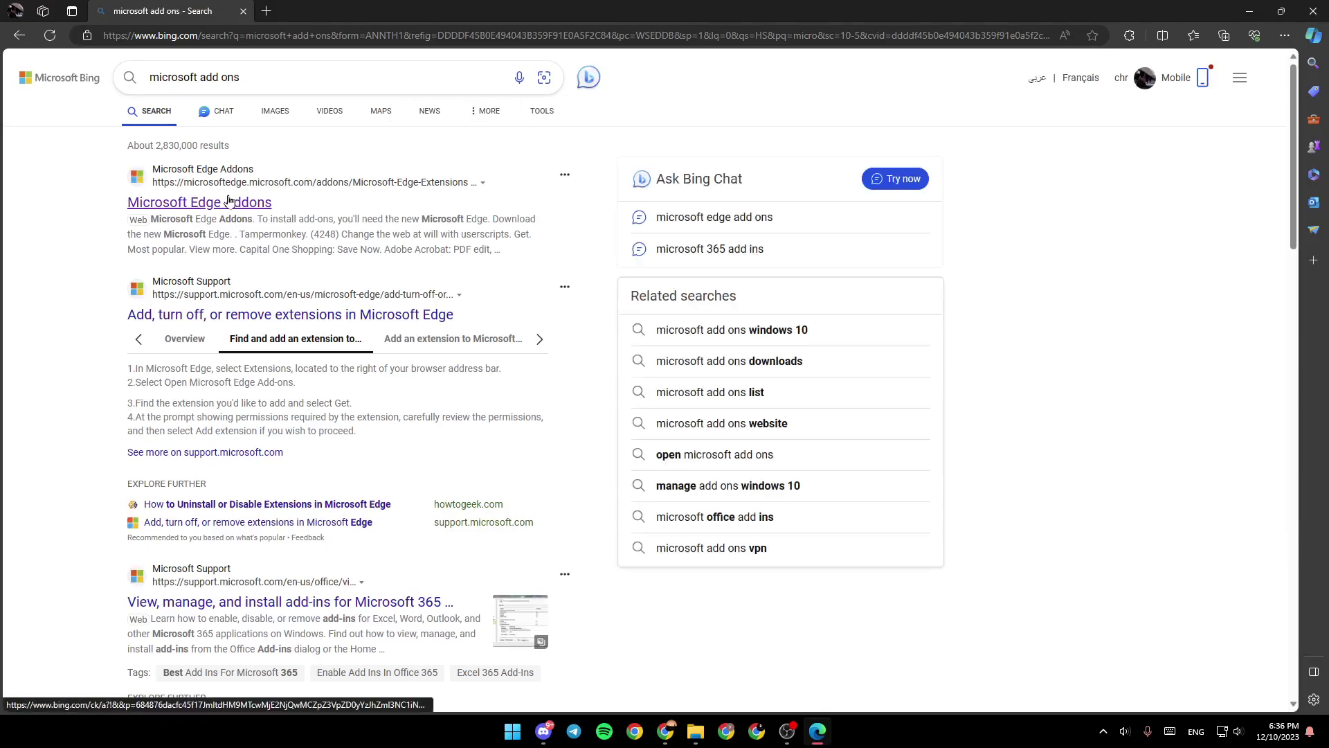
pyautogui.click(200, 202)
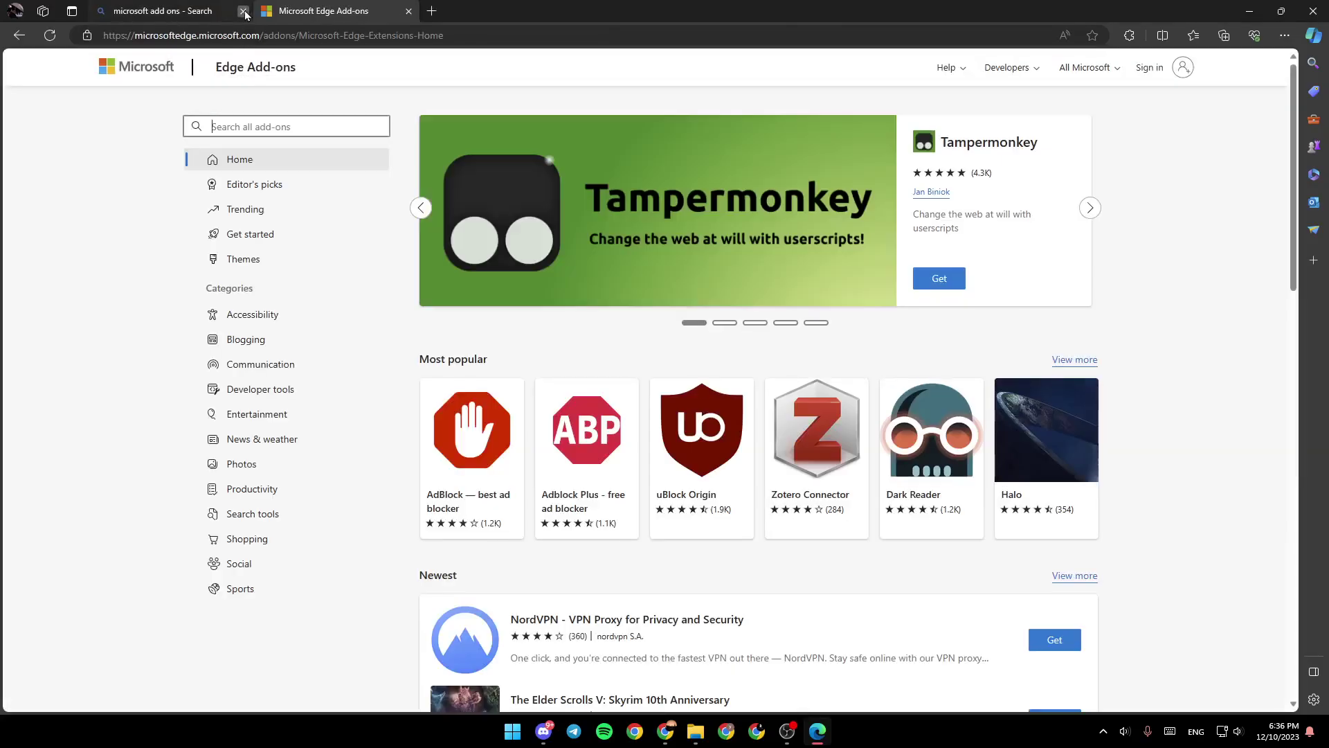
pyautogui.click(243, 11)
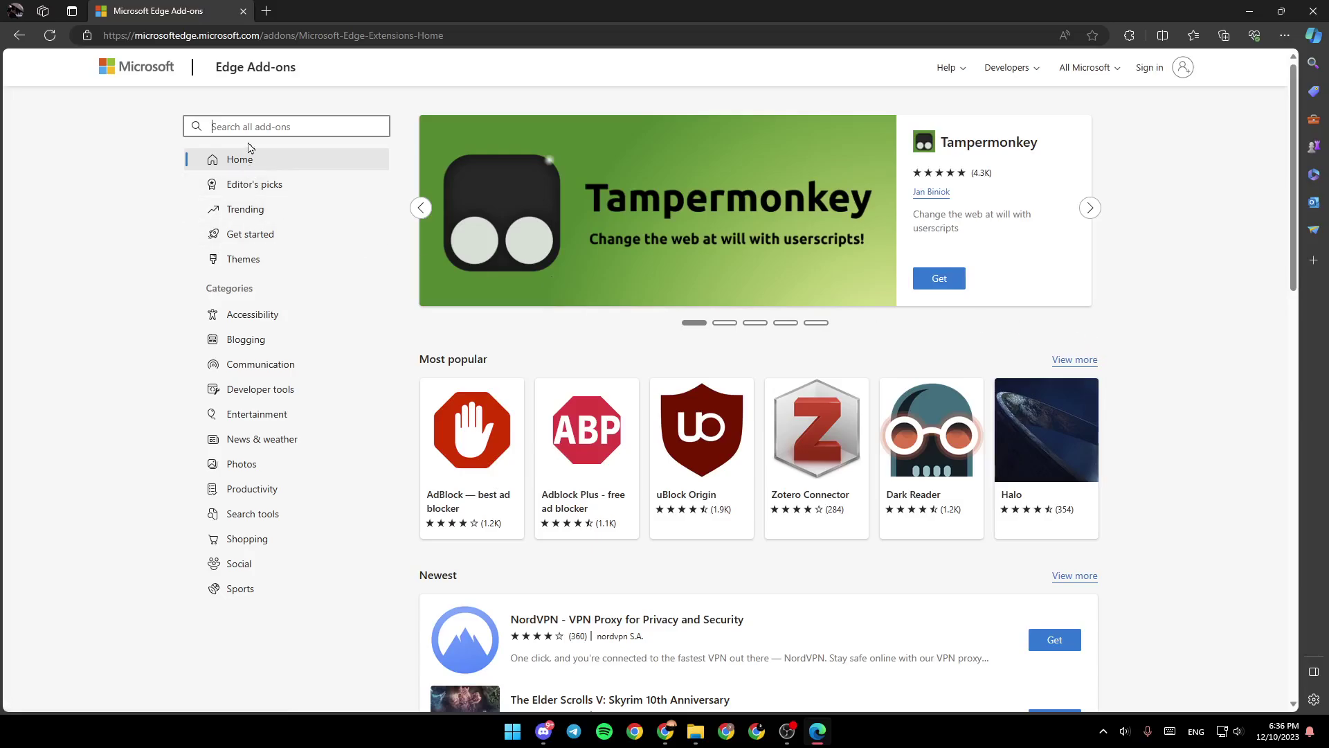
pyautogui.write('vpn')
# Search the Edge Add-ons store for 'vpn', listing 195 matching add-ons.
pyautogui.press('Return')
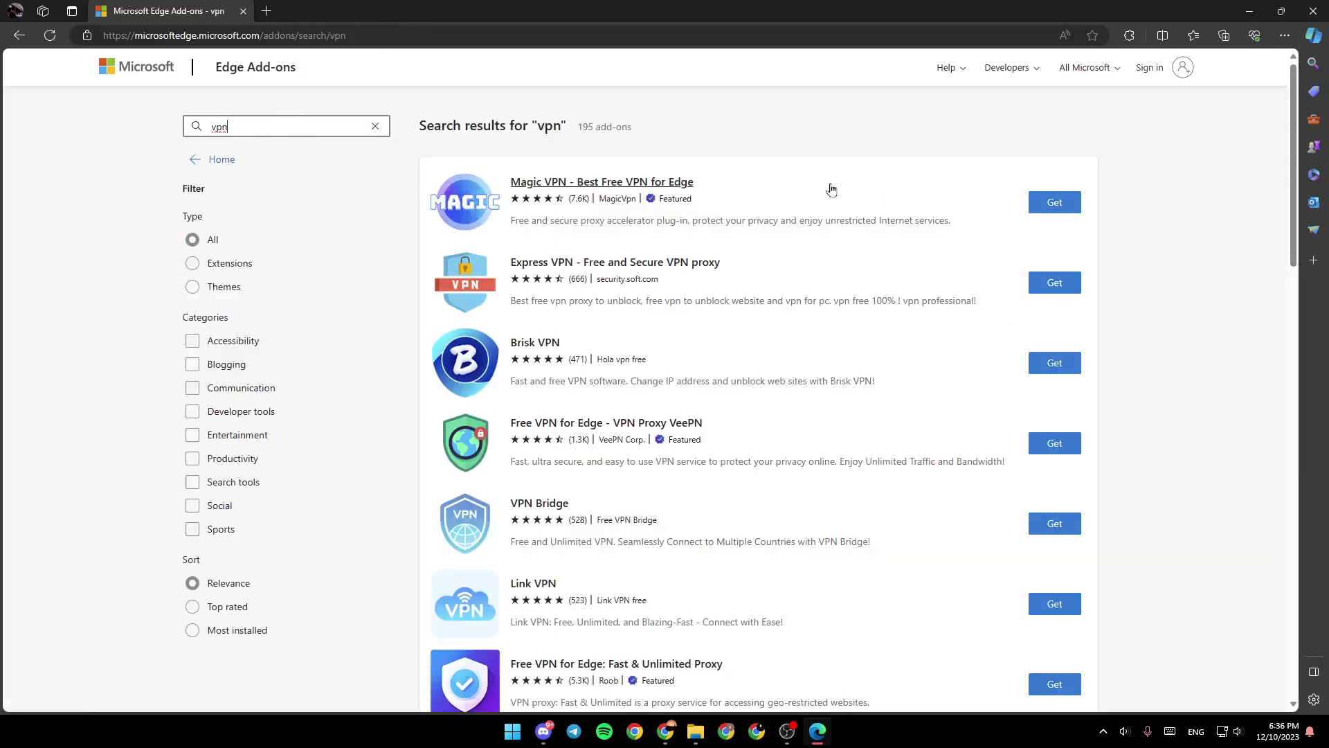
pyautogui.moveTo(1293, 242); pyautogui.dragTo(1320, 460)
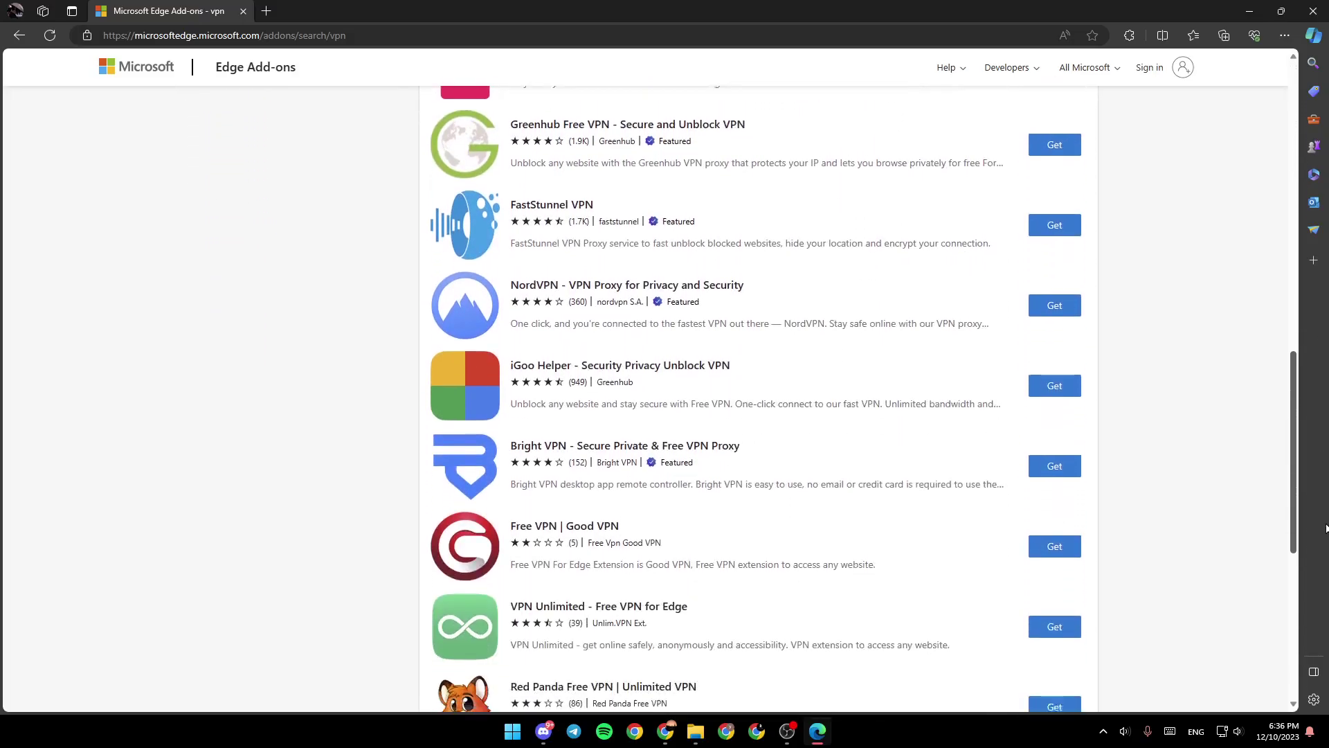
pyautogui.moveTo(1320, 461); pyautogui.dragTo(1321, 529)
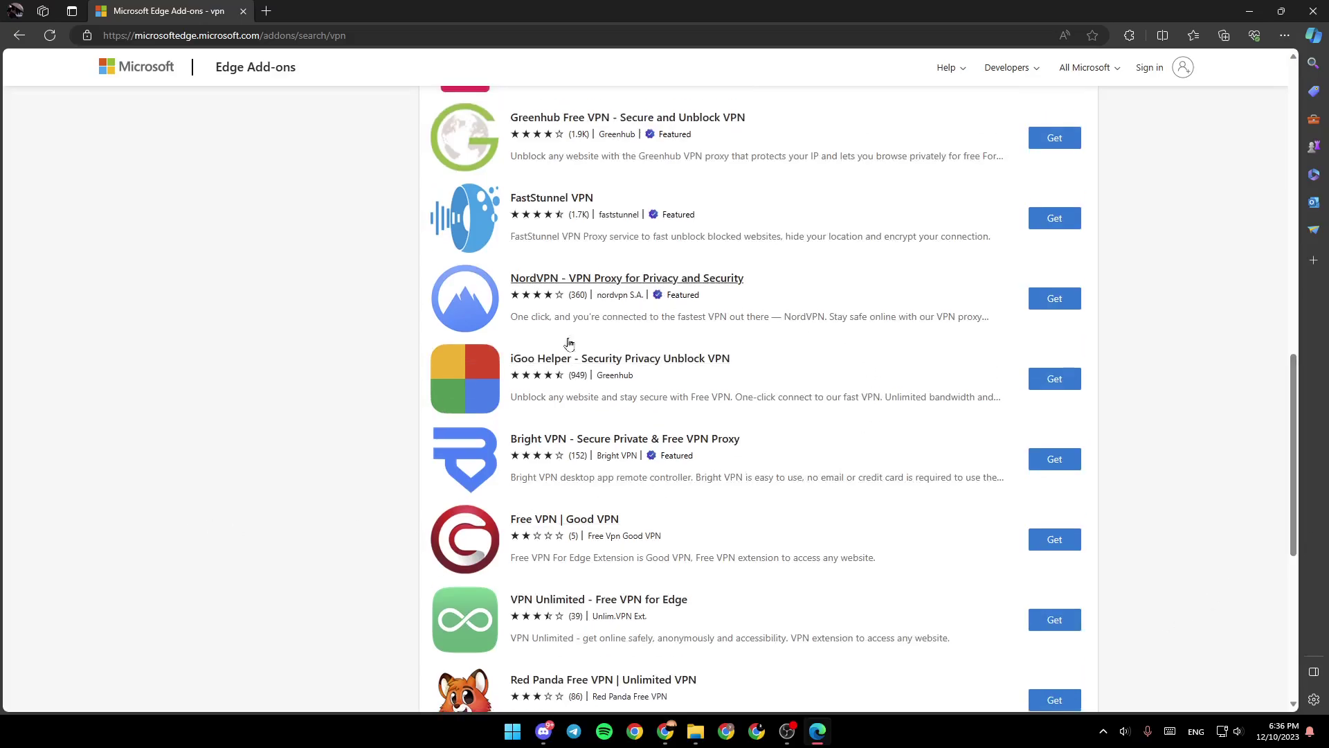
# Add NordVPN to Edge from its details page with Get and Add extension, then dismiss the notice.
pyautogui.click(580, 279)
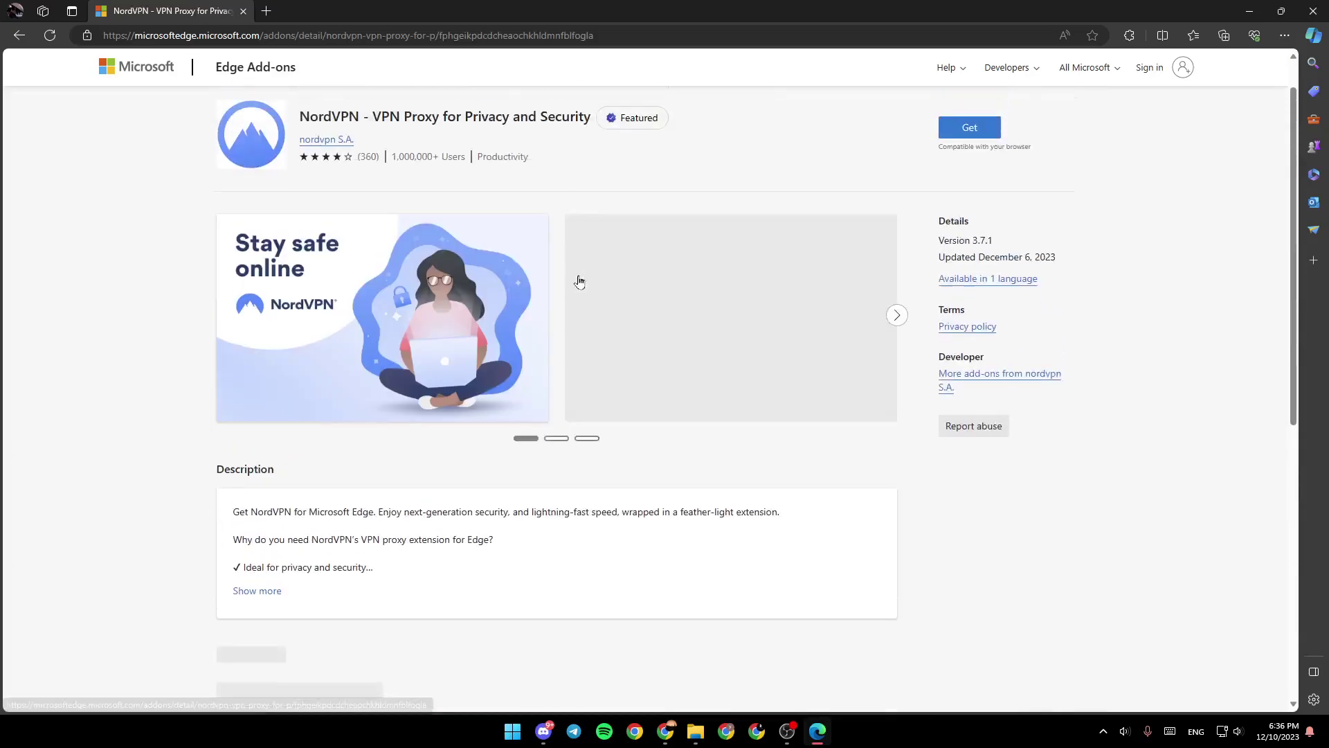
pyautogui.click(967, 174)
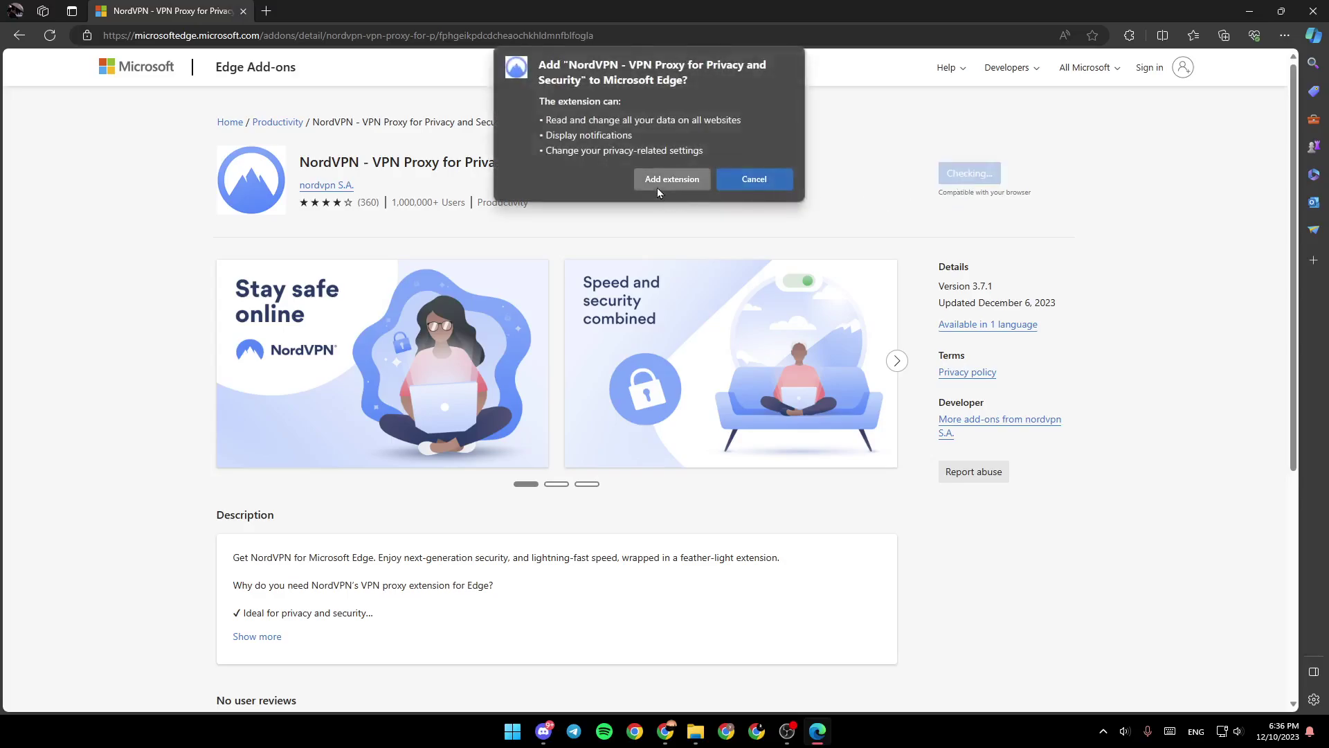
pyautogui.click(672, 180)
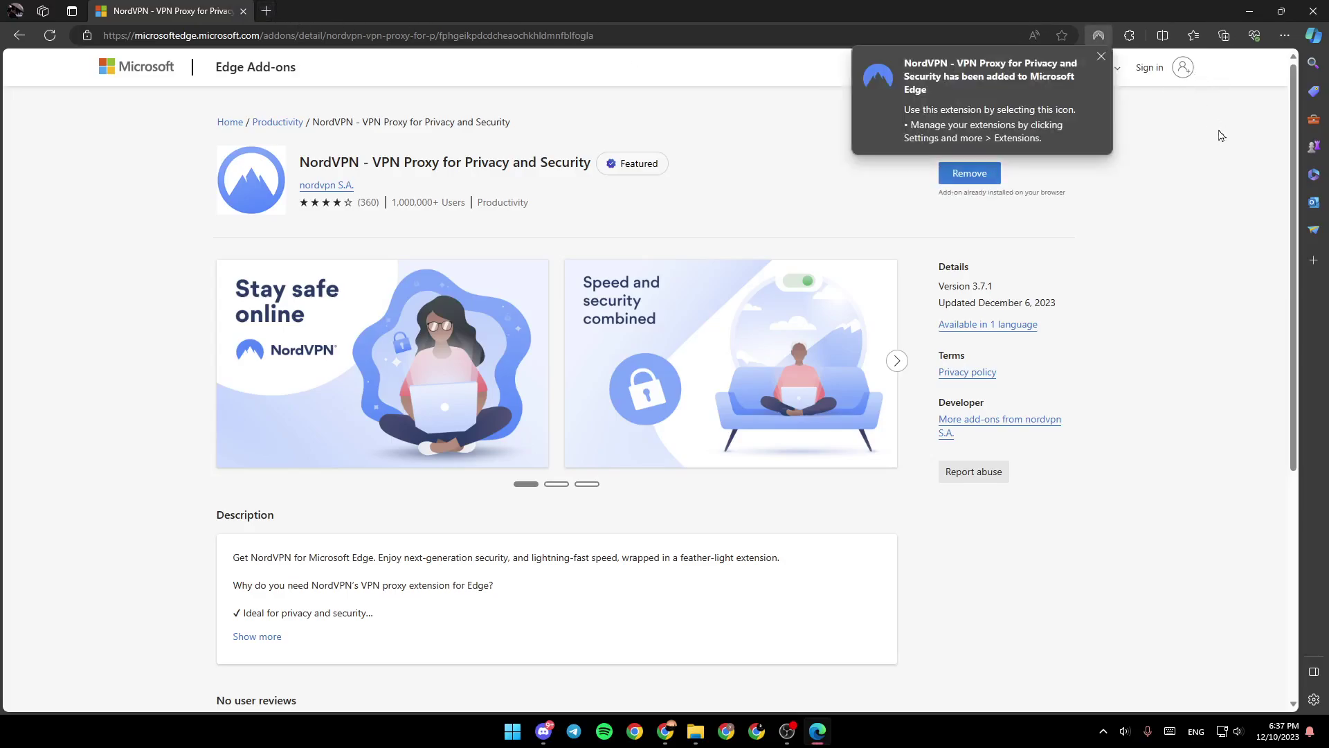
pyautogui.click(1101, 56)
pyautogui.click(1098, 35)
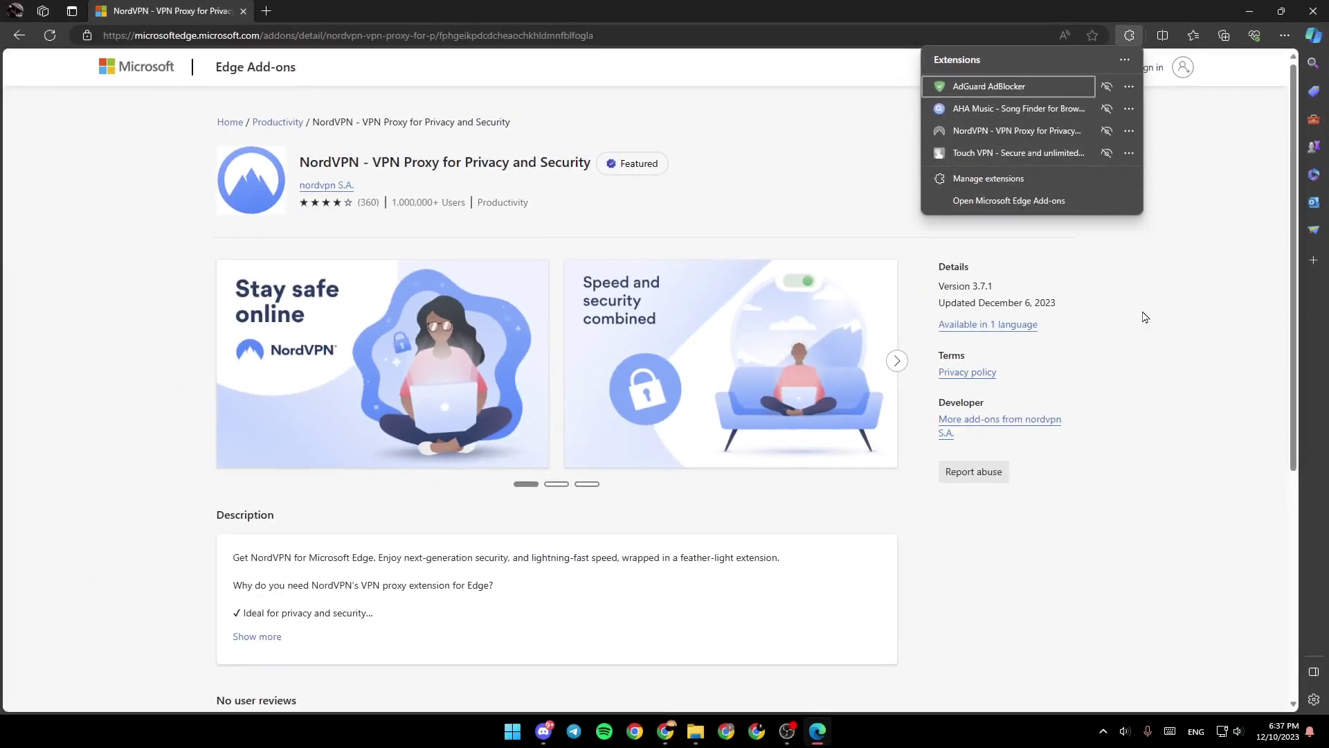
pyautogui.click(1142, 317)
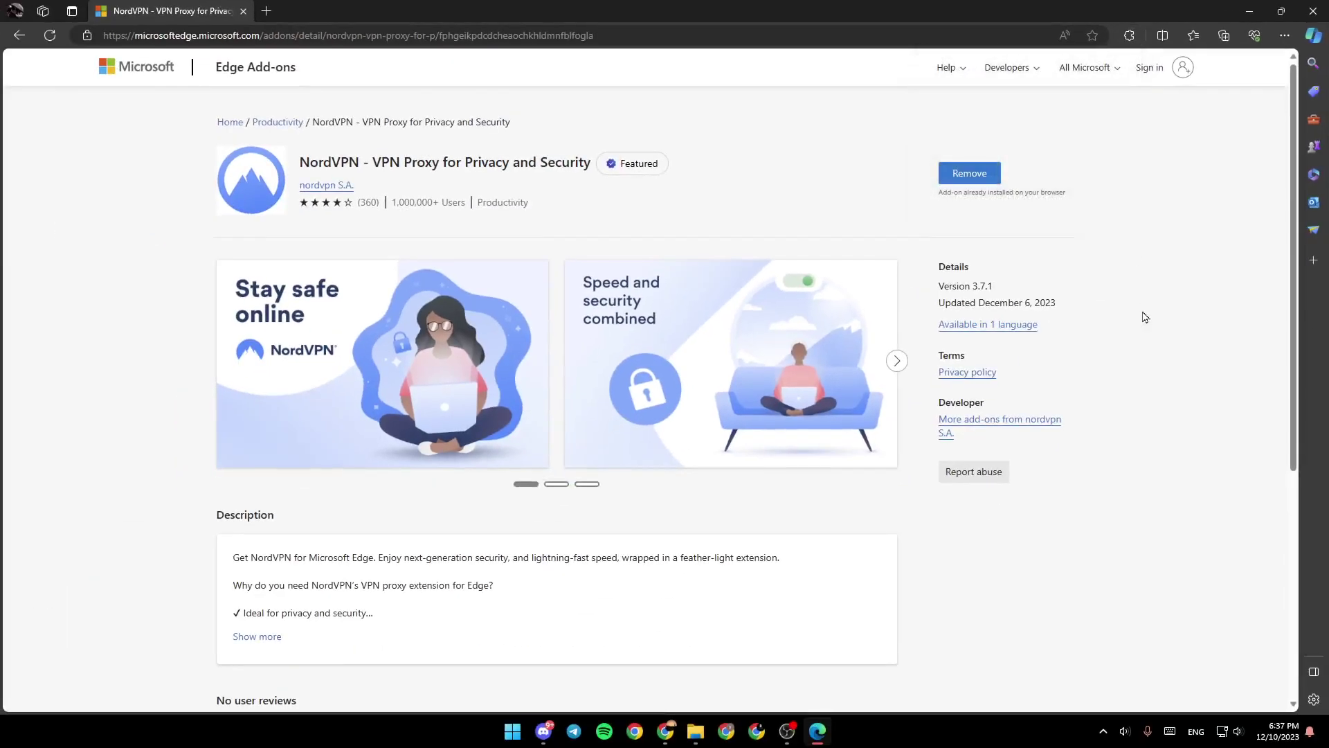